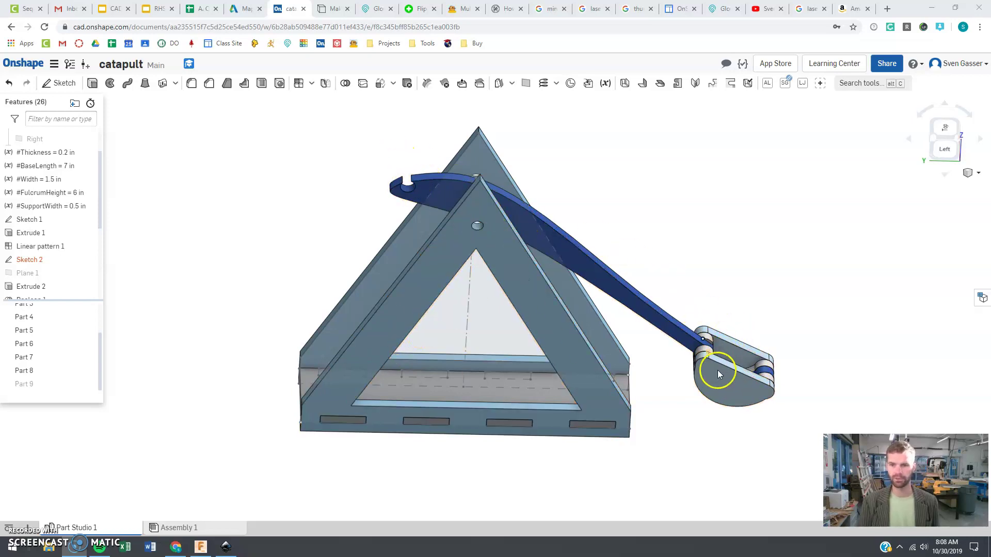
pyautogui.scroll(2, 522, 152)
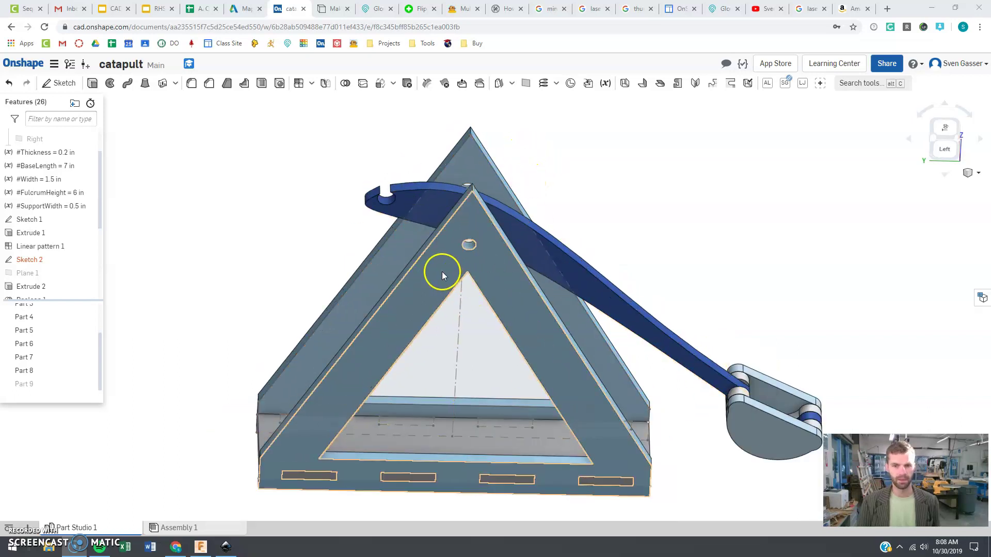
pyautogui.moveTo(702, 389); pyautogui.dragTo(703, 377, button='right')
pyautogui.click(482, 425)
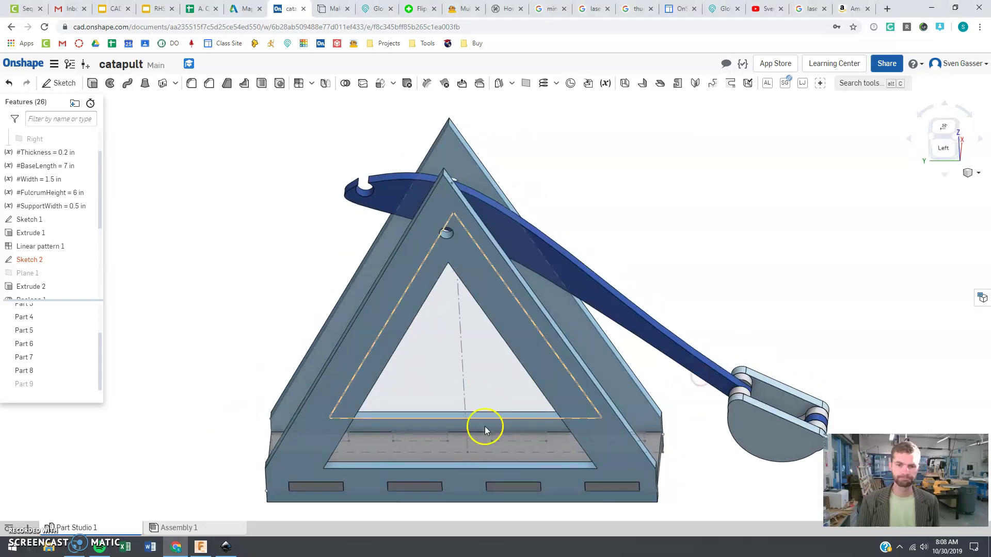
pyautogui.click(360, 174)
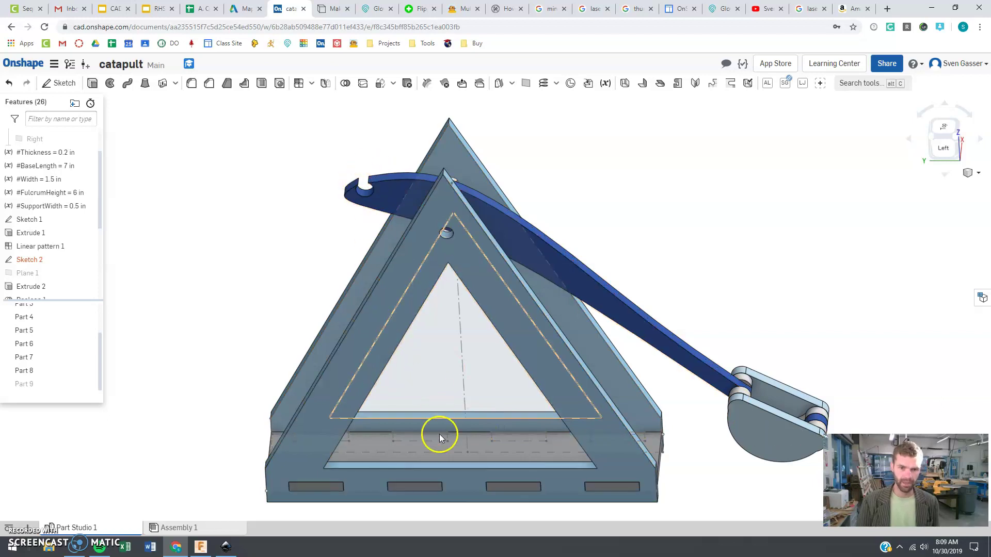
pyautogui.click(416, 455)
pyautogui.press('y')
pyautogui.click(887, 292)
# View the catapult from the top and hide every part except Part 3, the notched base plate.
pyautogui.click(943, 127)
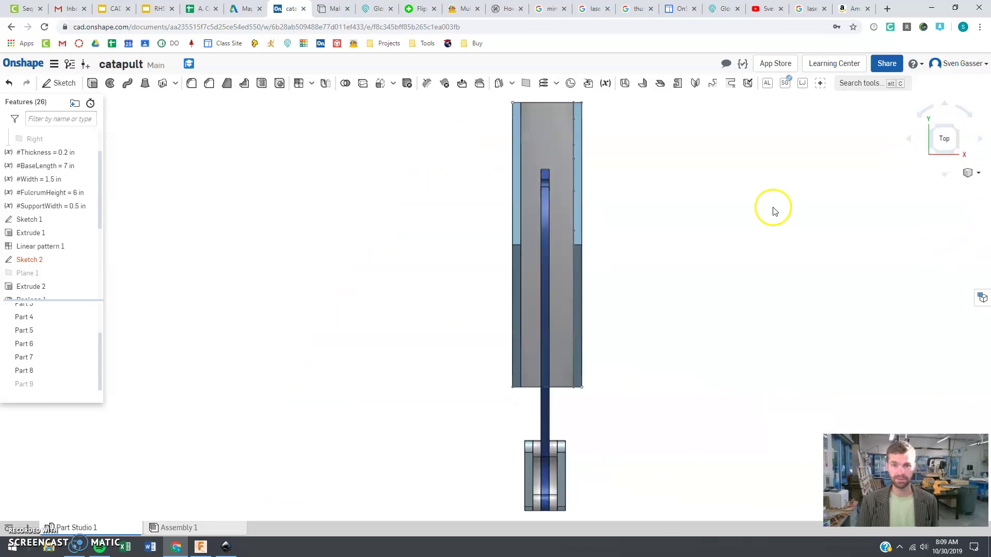
pyautogui.scroll(3, 485, 138)
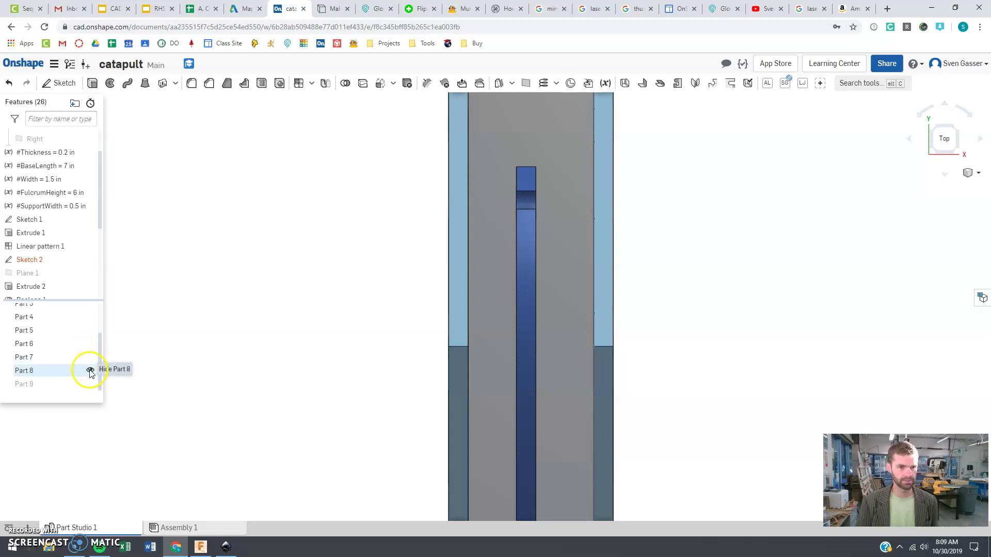
pyautogui.click(90, 357)
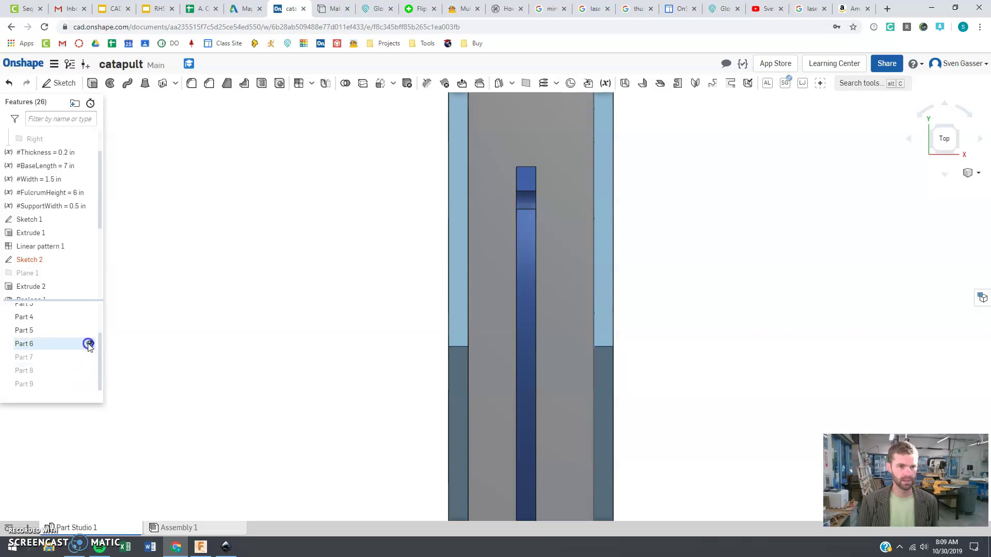
pyautogui.click(90, 344)
pyautogui.click(90, 317)
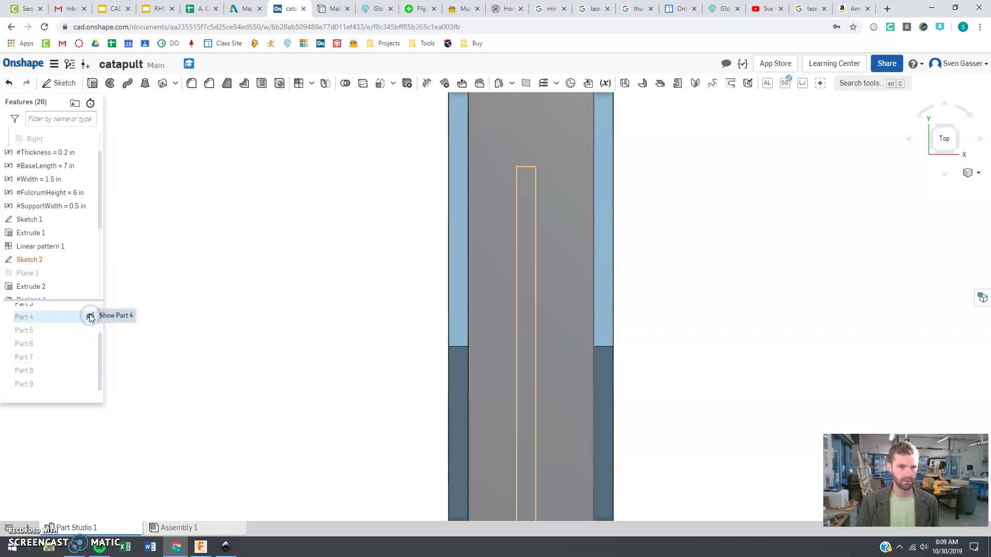
pyautogui.click(91, 304)
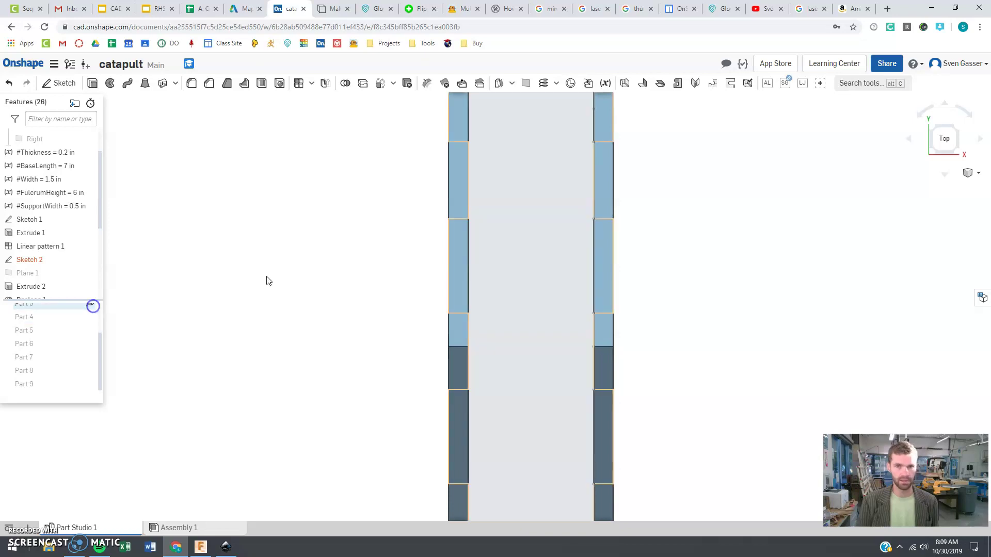
pyautogui.scroll(2, 76, 322)
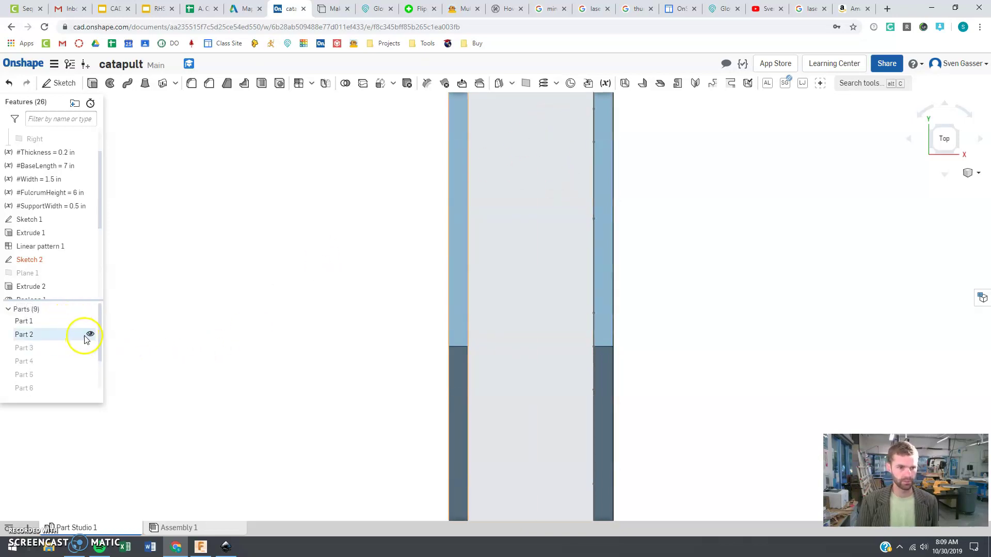
pyautogui.click(90, 348)
pyautogui.click(90, 334)
pyautogui.click(90, 321)
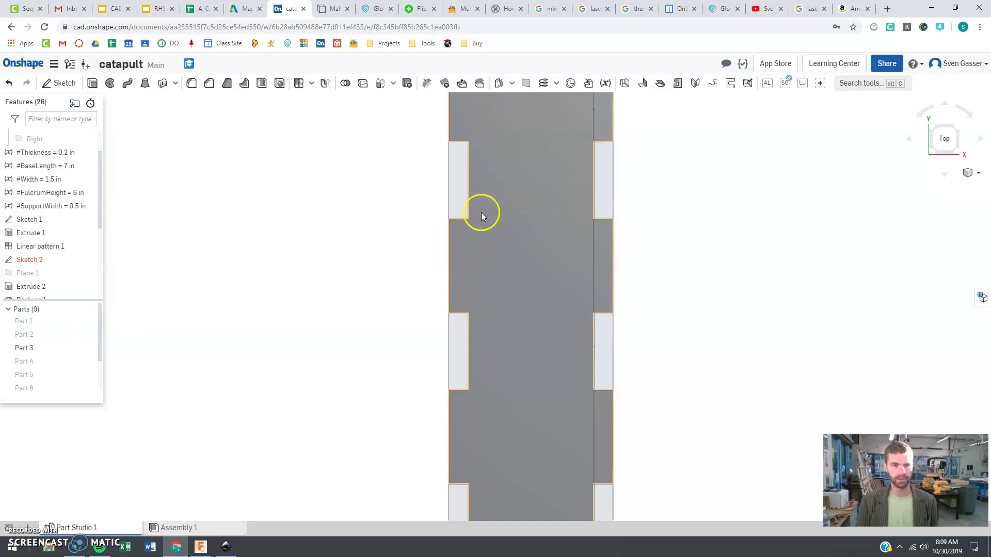
# Start a sketch on Part 3's top face and draw a horizontal construction line about 1.3 in long between two opposite notches' inner edges.
pyautogui.click(57, 83)
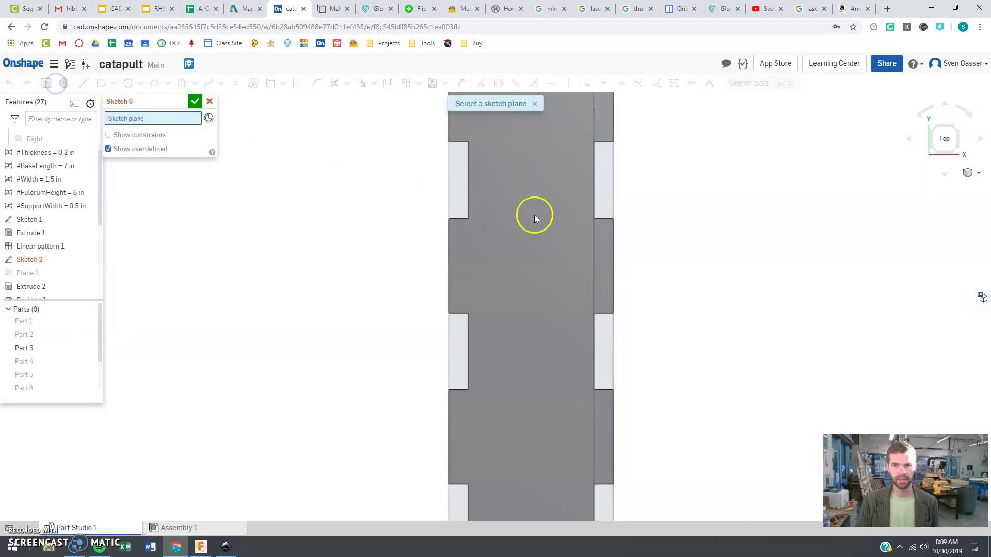
pyautogui.click(549, 227)
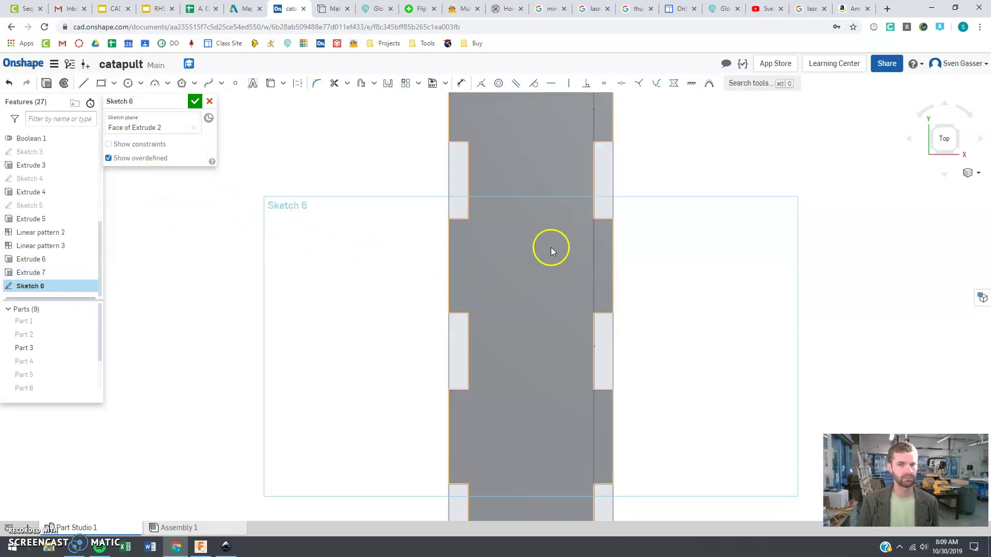
pyautogui.scroll(2, 655, 150)
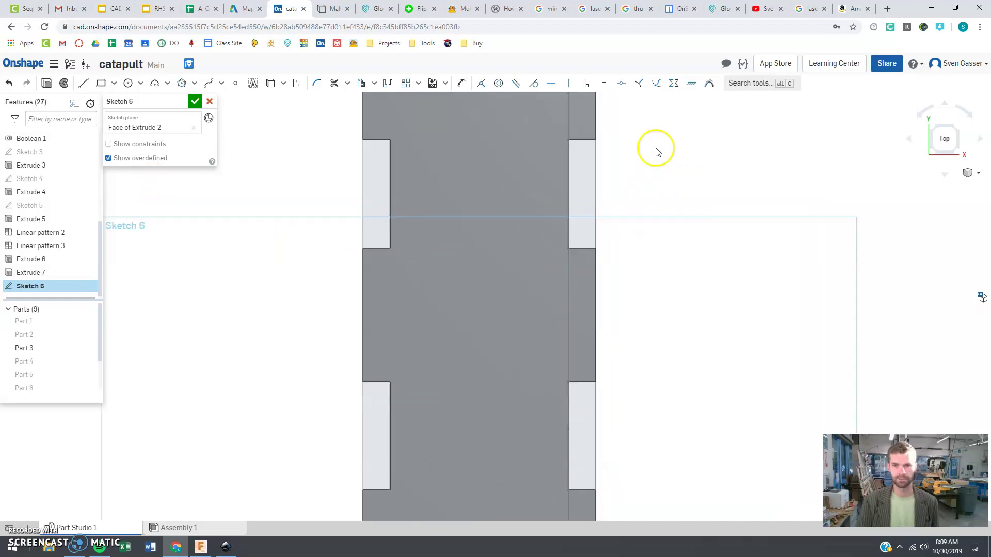
pyautogui.scroll(1, 496, 161)
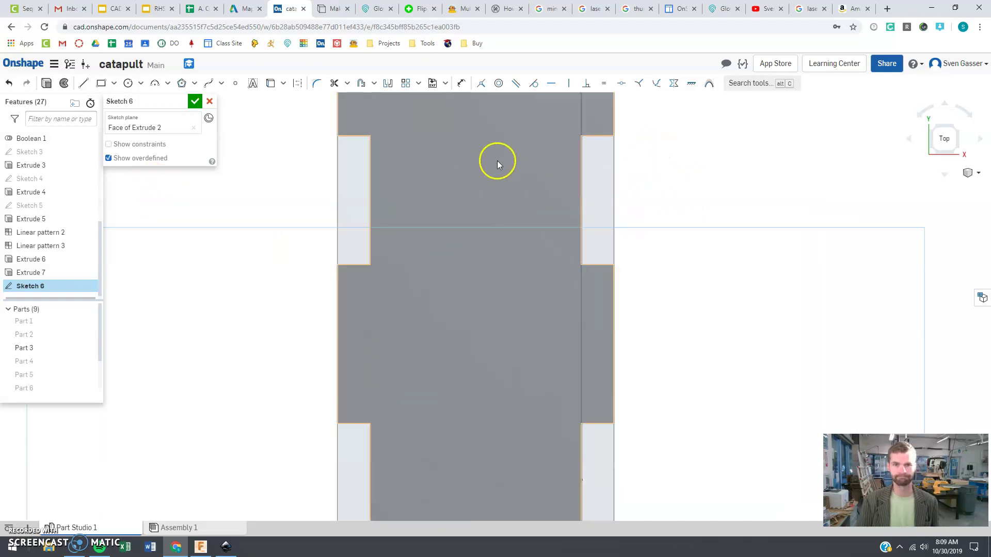
pyautogui.click(83, 83)
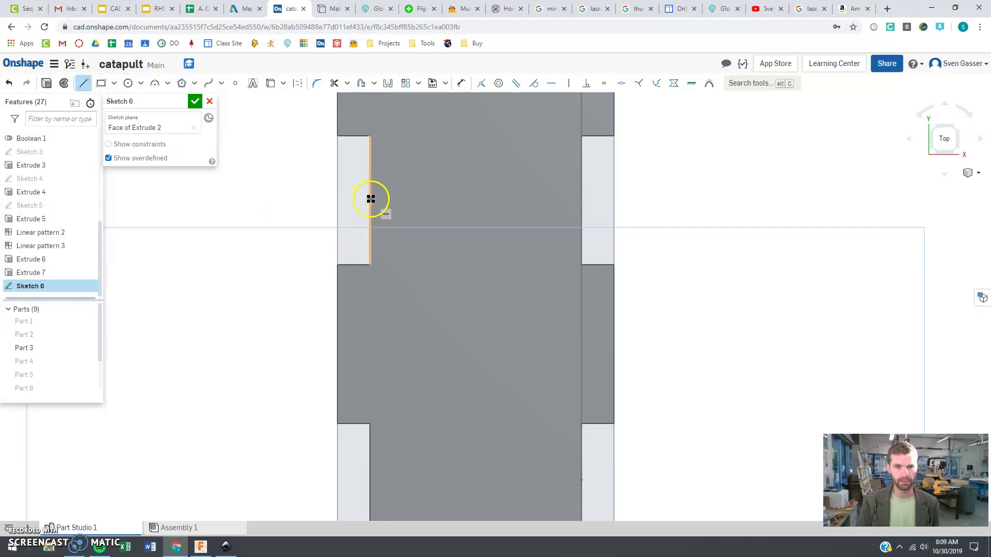
pyautogui.click(581, 201)
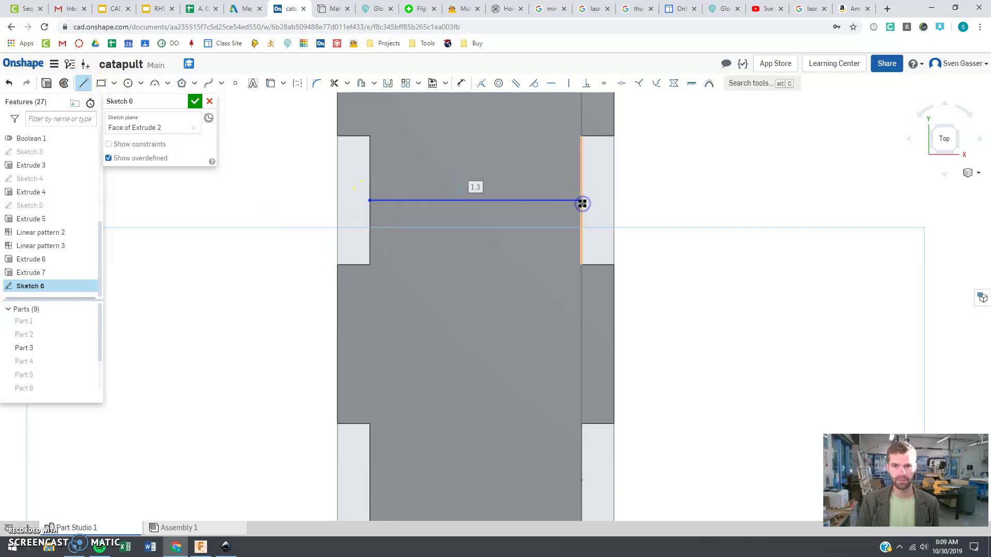
pyautogui.press('Escape')
pyautogui.click(497, 200)
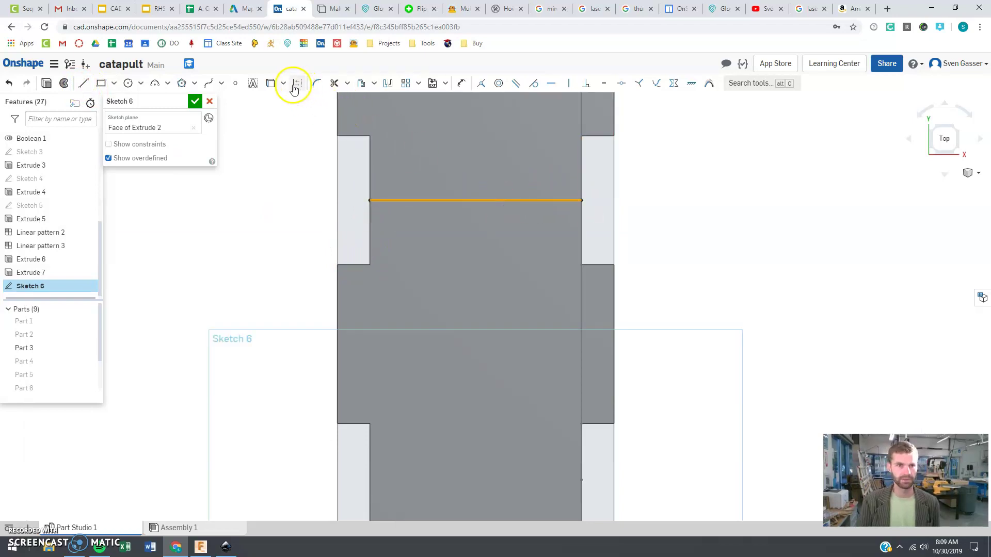
pyautogui.click(297, 83)
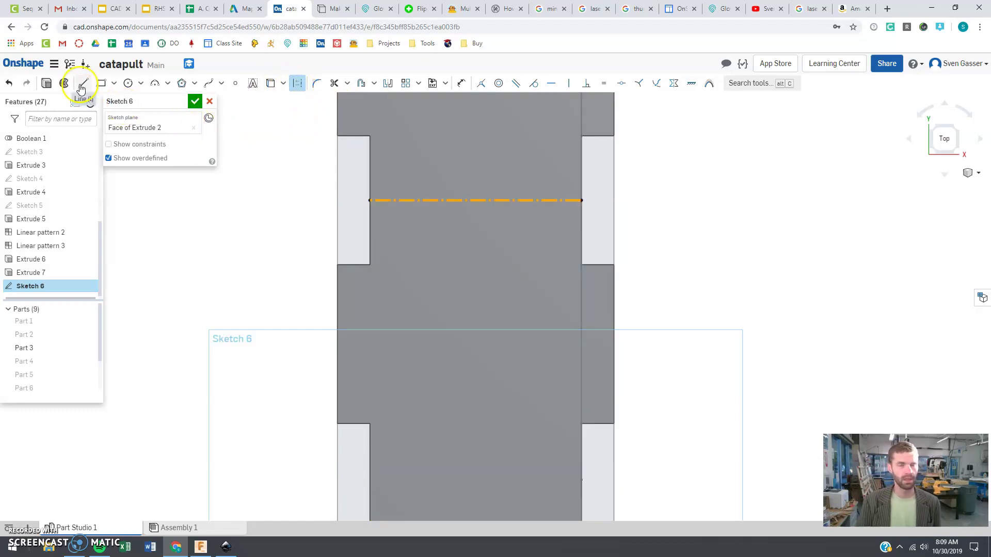
# Draw a center-point rectangle about 0.6 in wide on the construction line's midpoint and change its lines from construction to regular geometry.
pyautogui.click(101, 84)
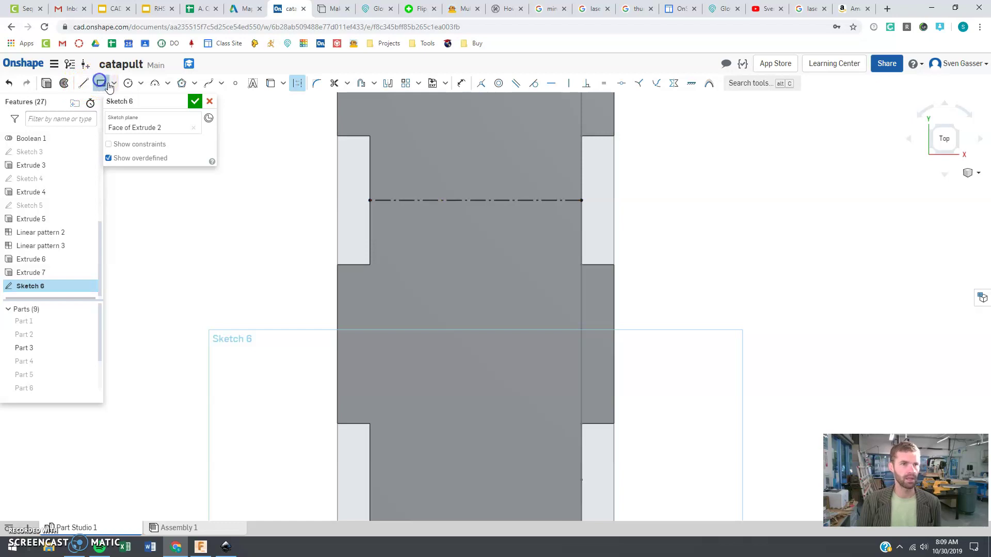
pyautogui.click(115, 85)
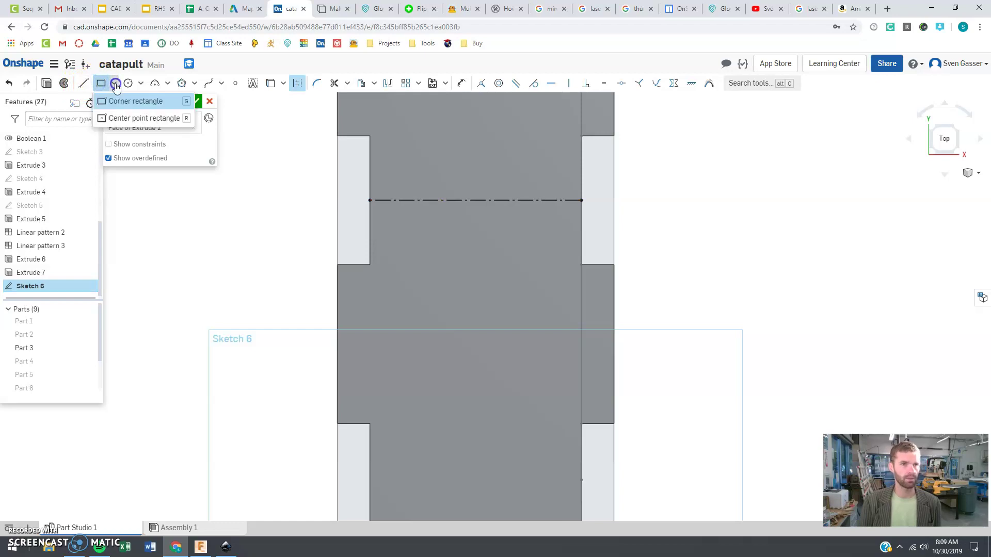
pyautogui.click(123, 119)
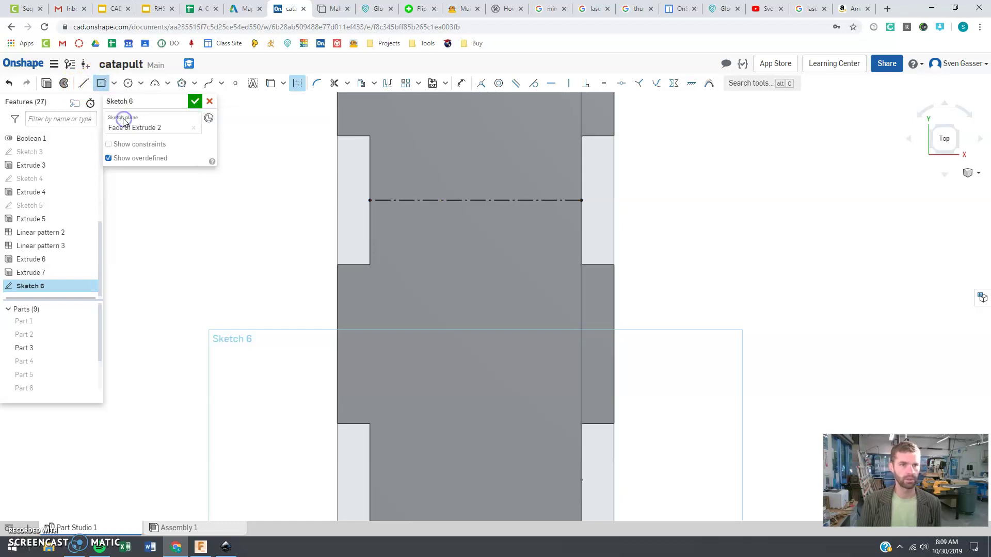
pyautogui.click(476, 202)
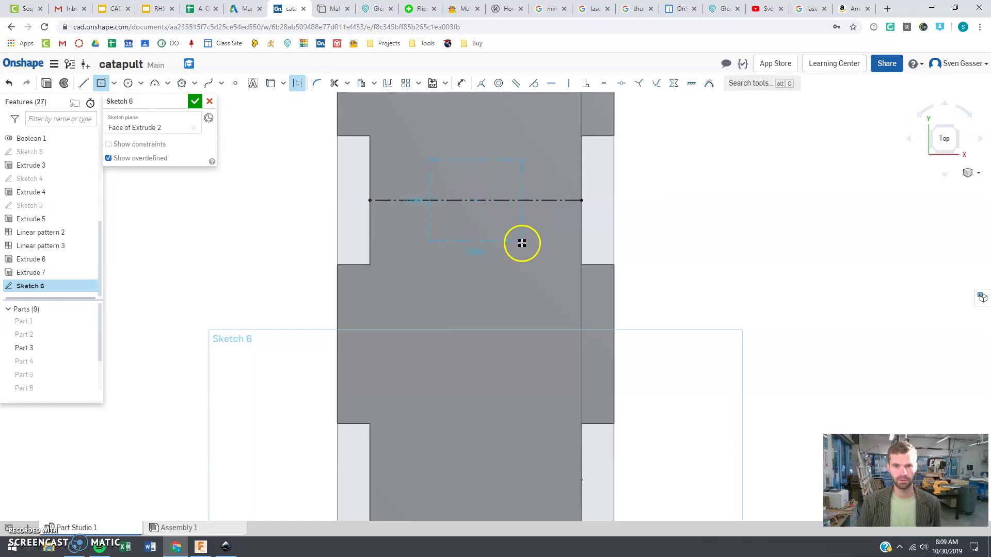
pyautogui.click(524, 241)
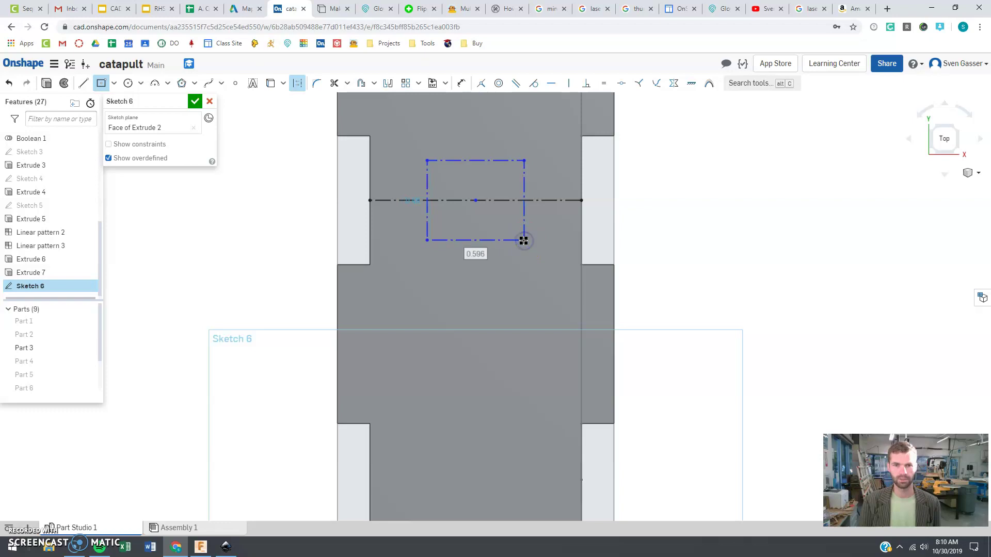
pyautogui.press('Escape')
pyautogui.moveTo(412, 146); pyautogui.dragTo(542, 265)
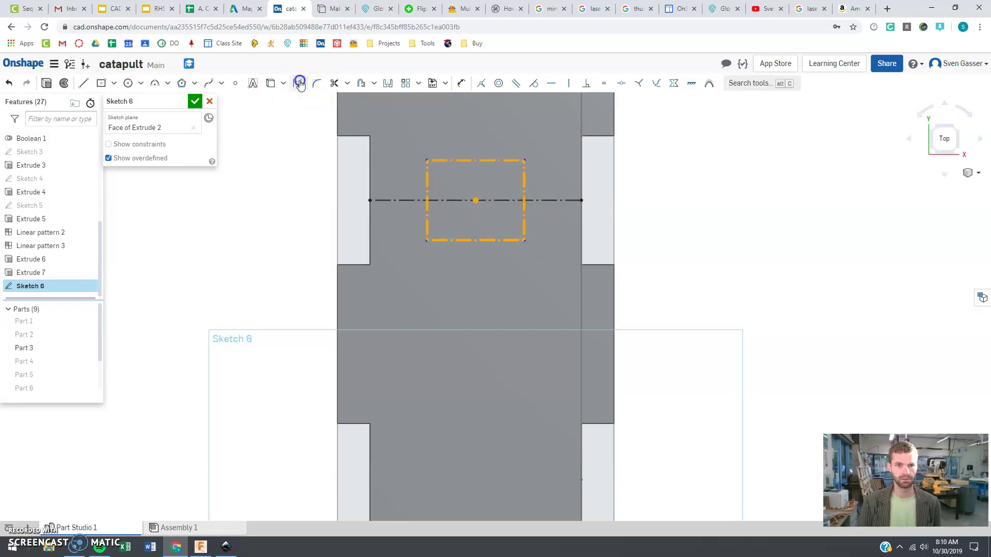
pyautogui.click(299, 203)
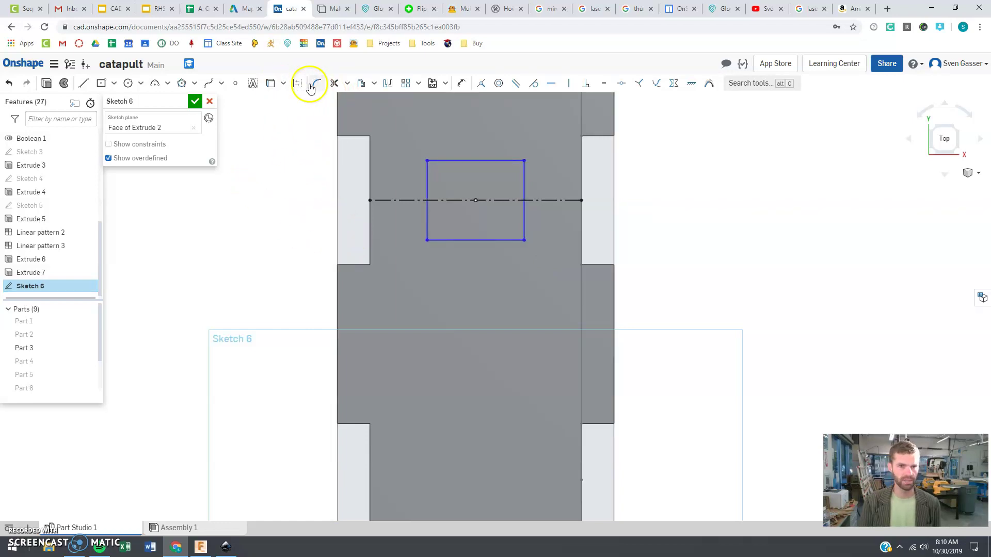
pyautogui.click(84, 85)
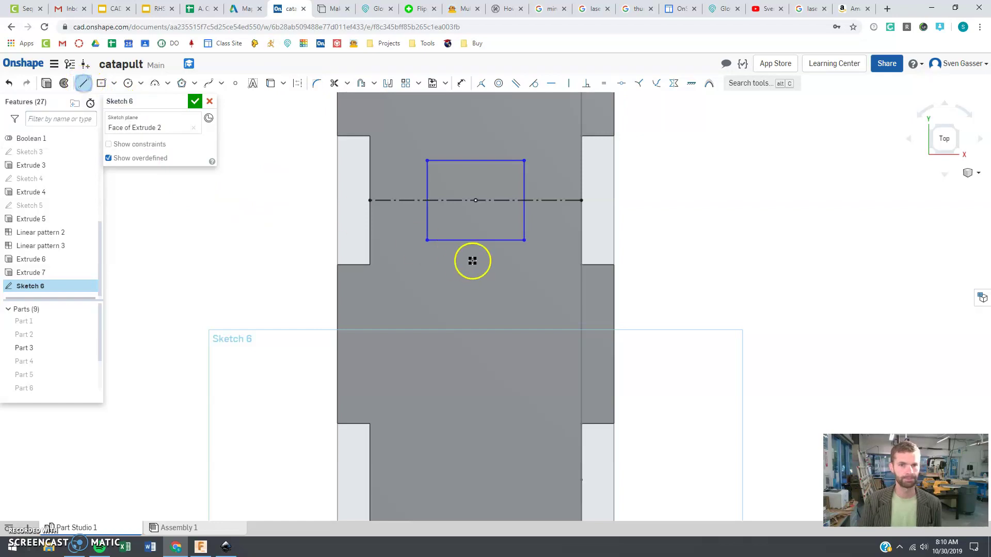
pyautogui.click(476, 201)
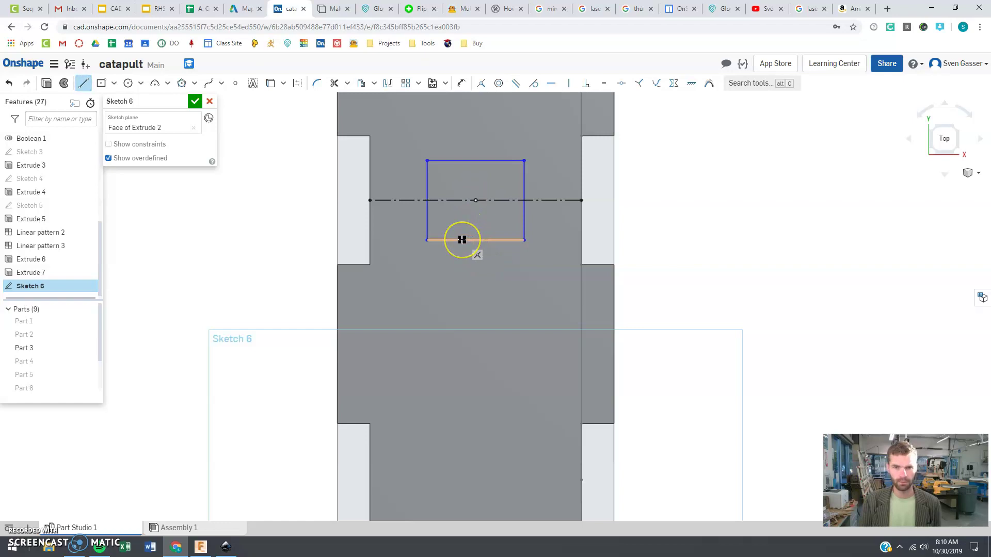
pyautogui.click(462, 207)
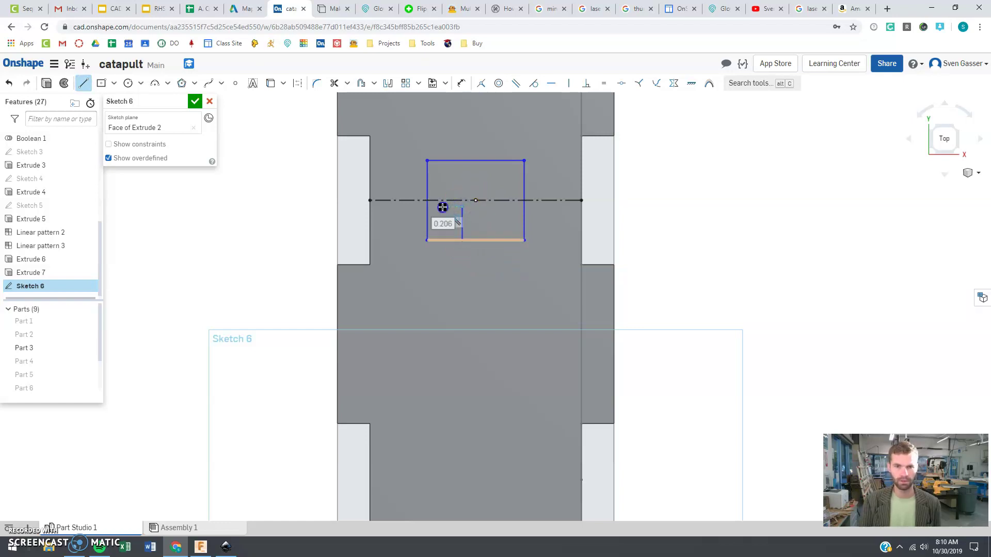
pyautogui.click(442, 208)
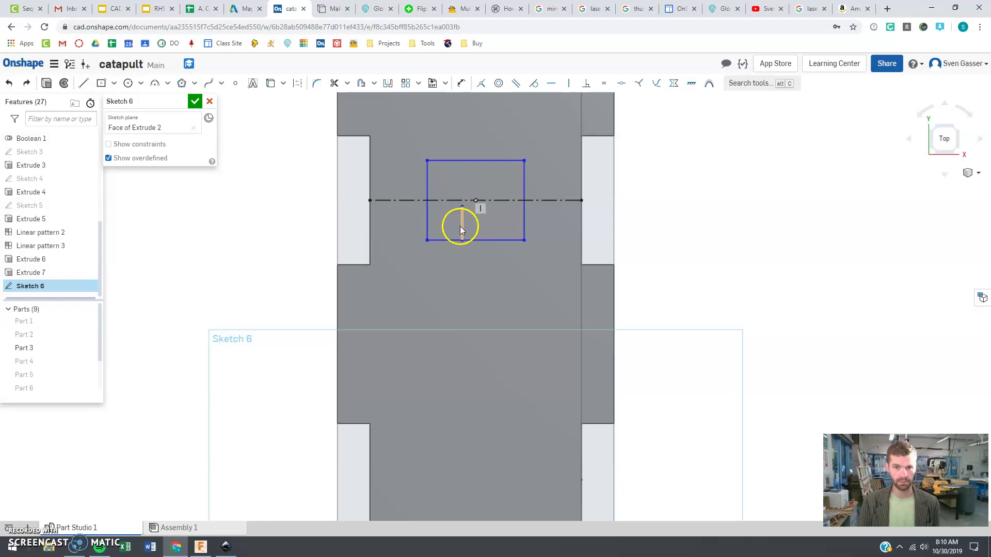
pyautogui.hotkey('ctrl', 'z')
pyautogui.hotkey('ctrl', 'z')
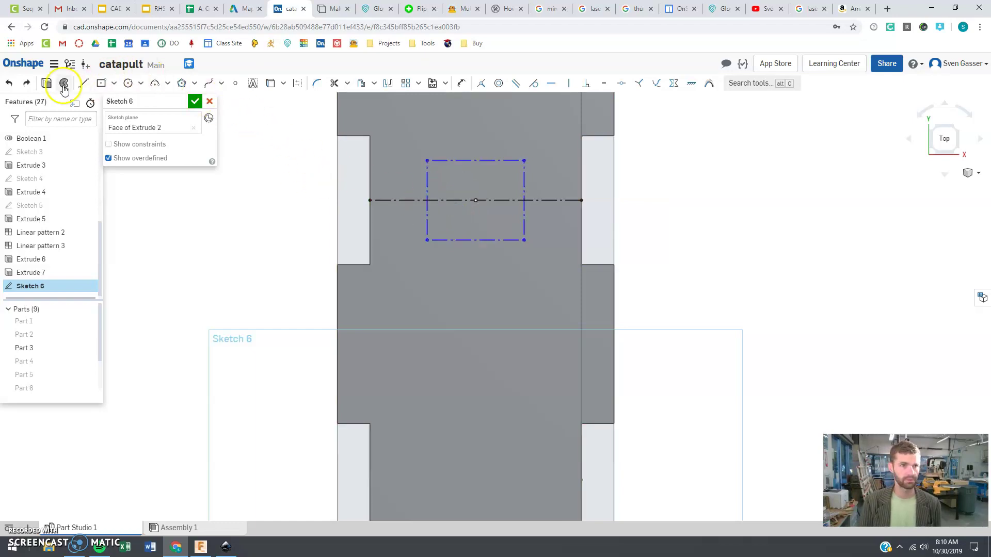
pyautogui.click(28, 82)
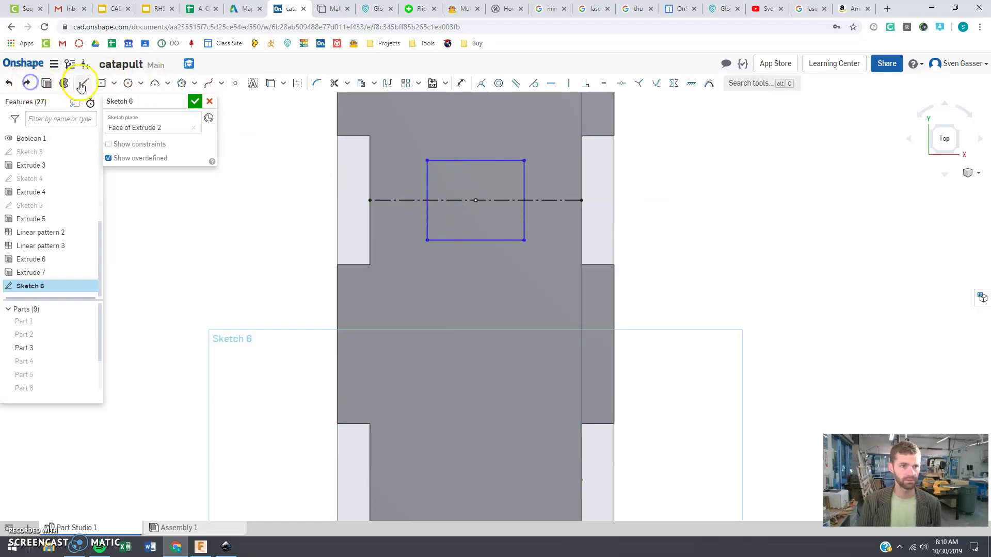
# Draw a stepped half-profile from the rectangle's bottom edge up, outward, up about 0.21 in, and back to the rectangle's vertical centreline.
pyautogui.press('l')
pyautogui.click(464, 239)
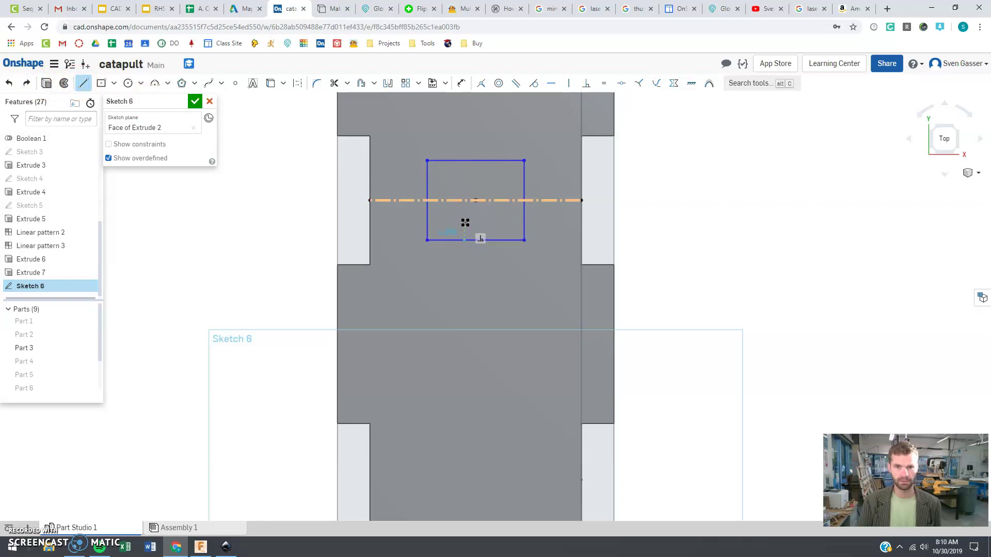
pyautogui.click(464, 222)
pyautogui.click(444, 222)
pyautogui.click(444, 190)
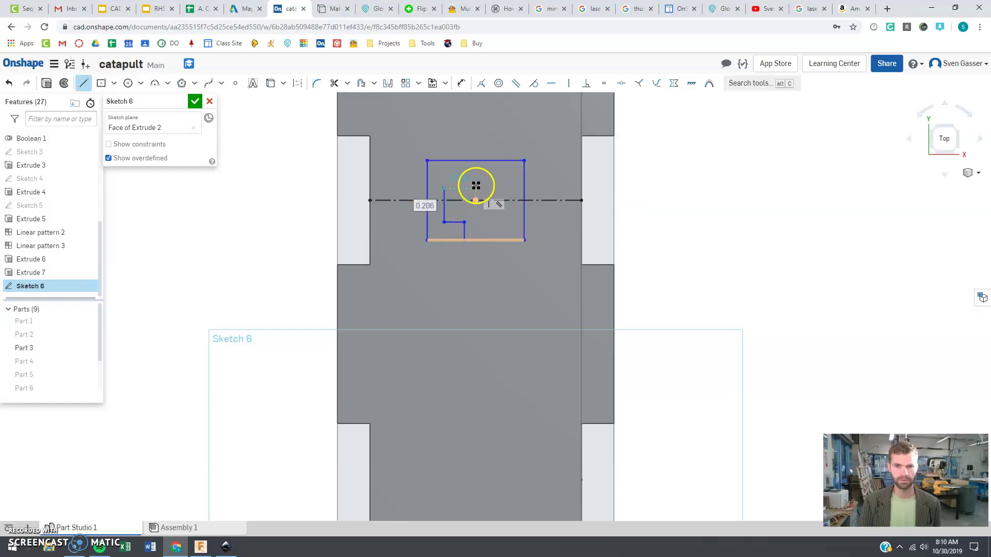
pyautogui.click(476, 187)
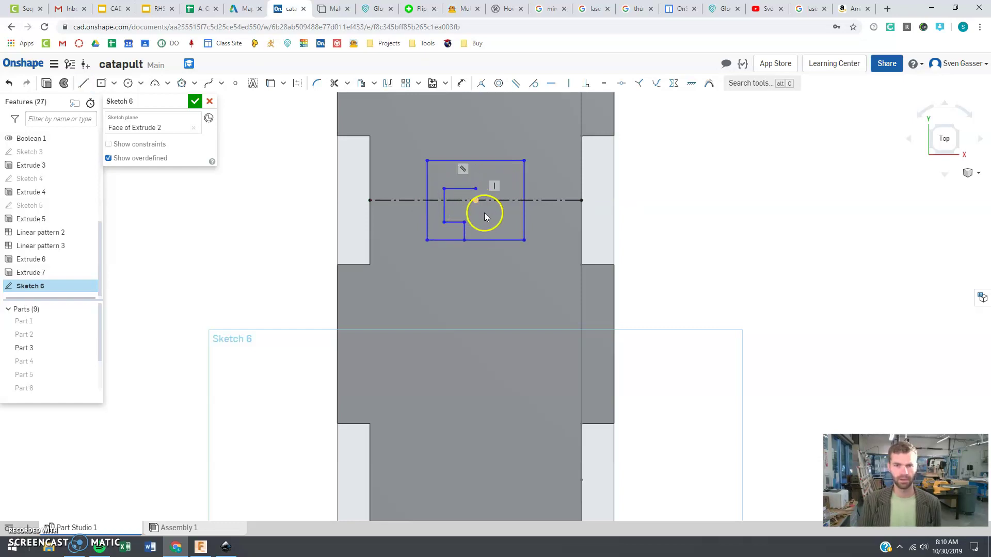
pyautogui.click(80, 84)
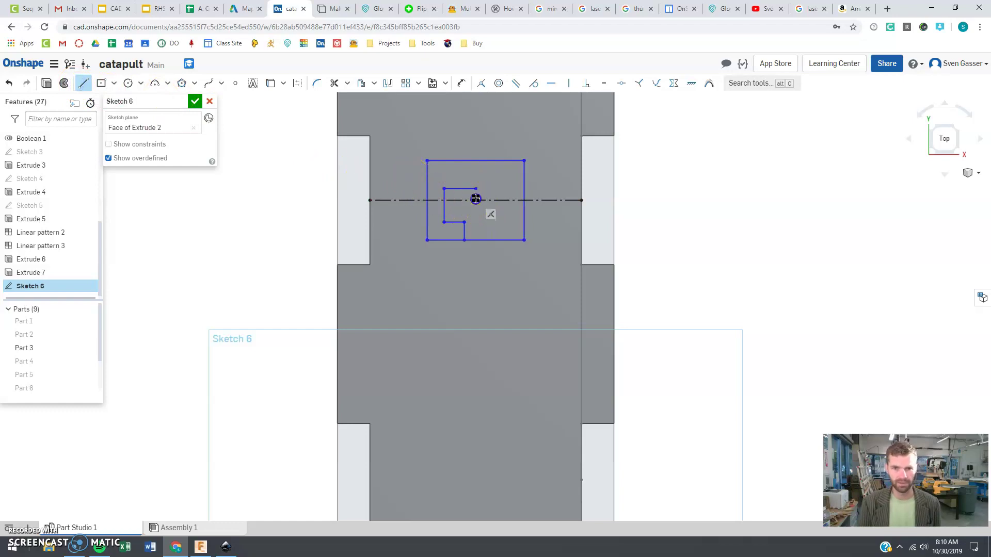
pyautogui.click(475, 221)
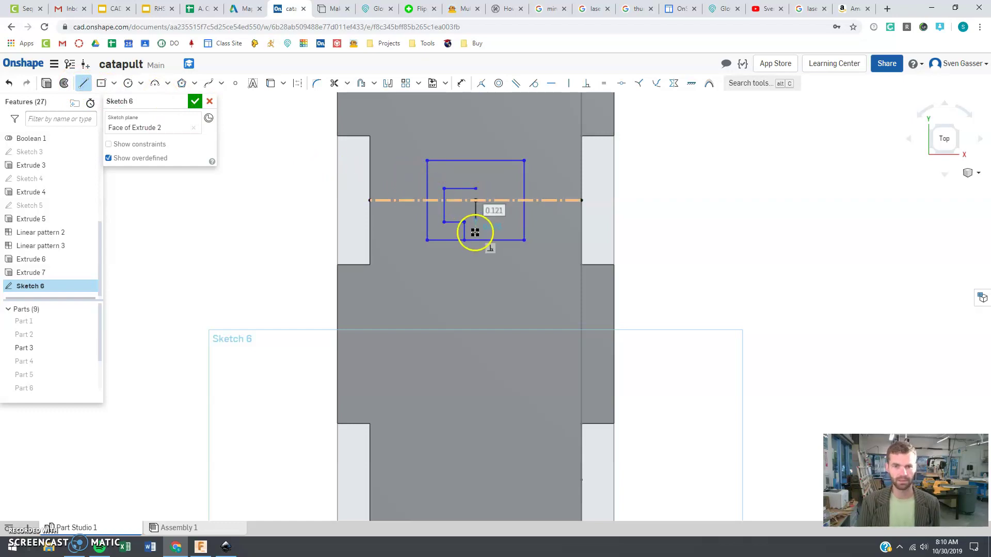
pyautogui.press('Escape')
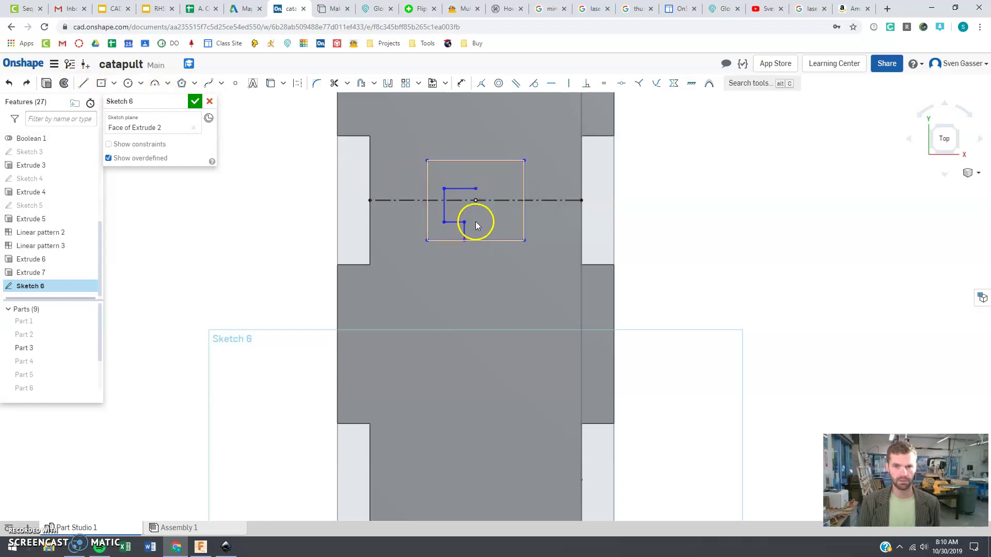
# Draw a vertical line about 0.32 in long from the half-profile's upper end to the rectangle's bottom edge and make it construction.
pyautogui.click(82, 83)
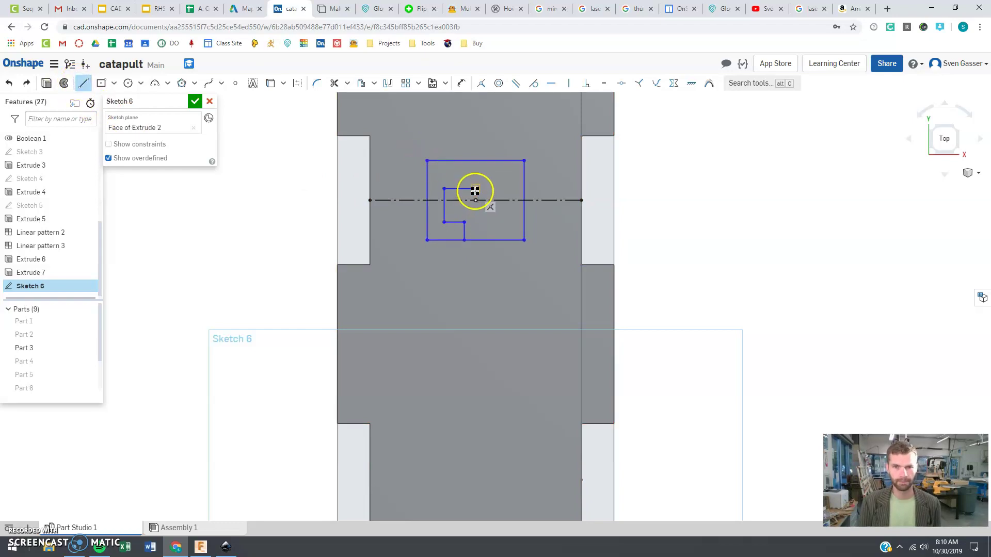
pyautogui.click(476, 238)
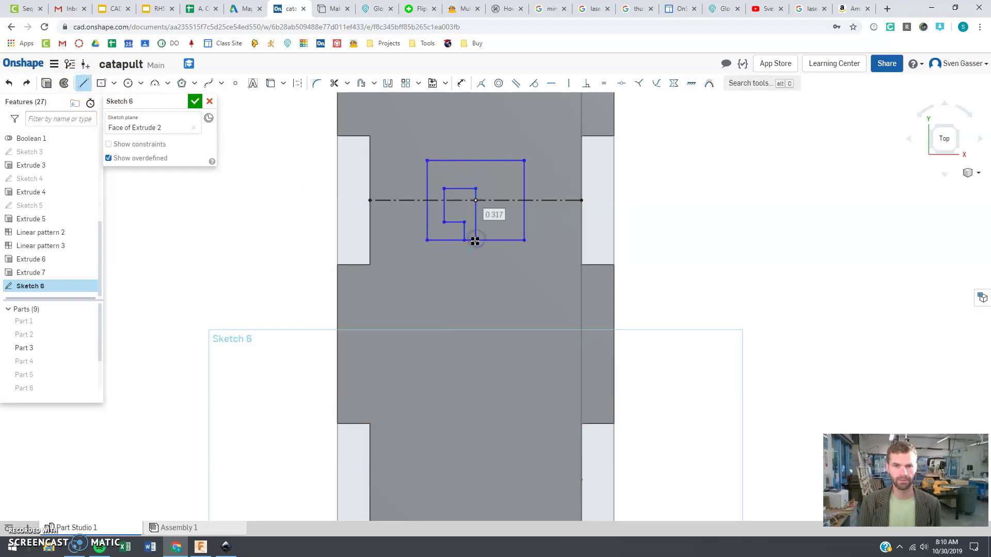
pyautogui.press('Escape')
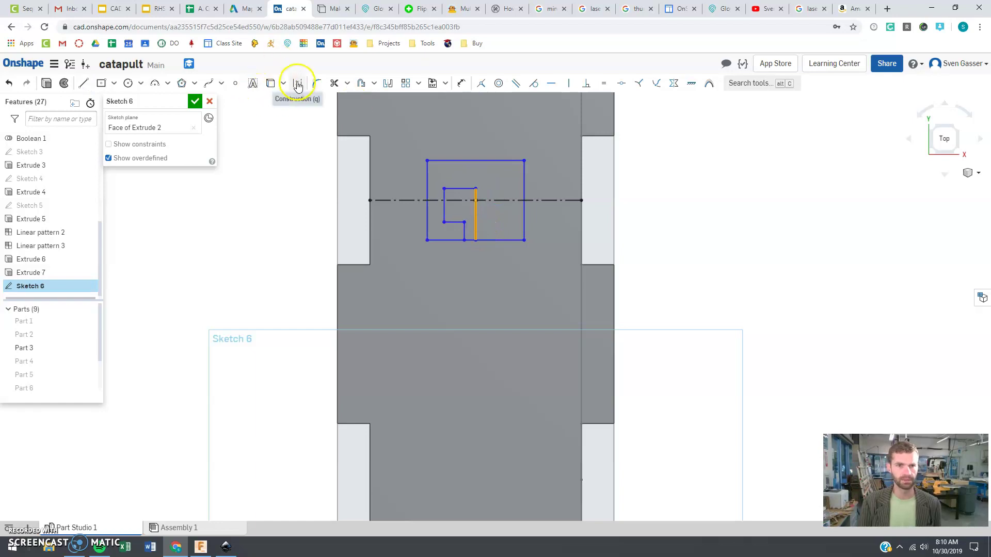
pyautogui.click(298, 83)
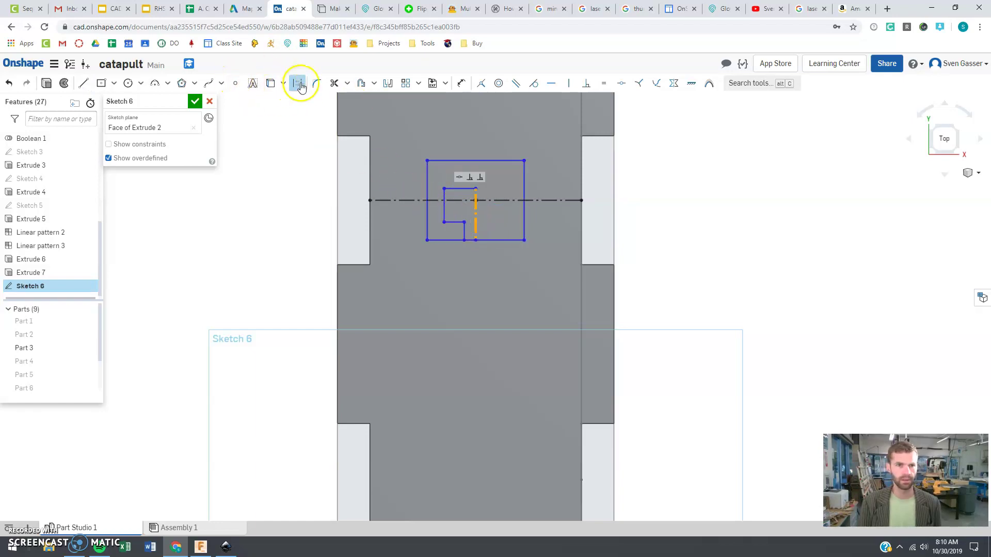
# Mirror the stepped half-profile across the vertical construction line, trim the rectangle's bottom edge between the two legs, and finish the sketch.
pyautogui.click(388, 84)
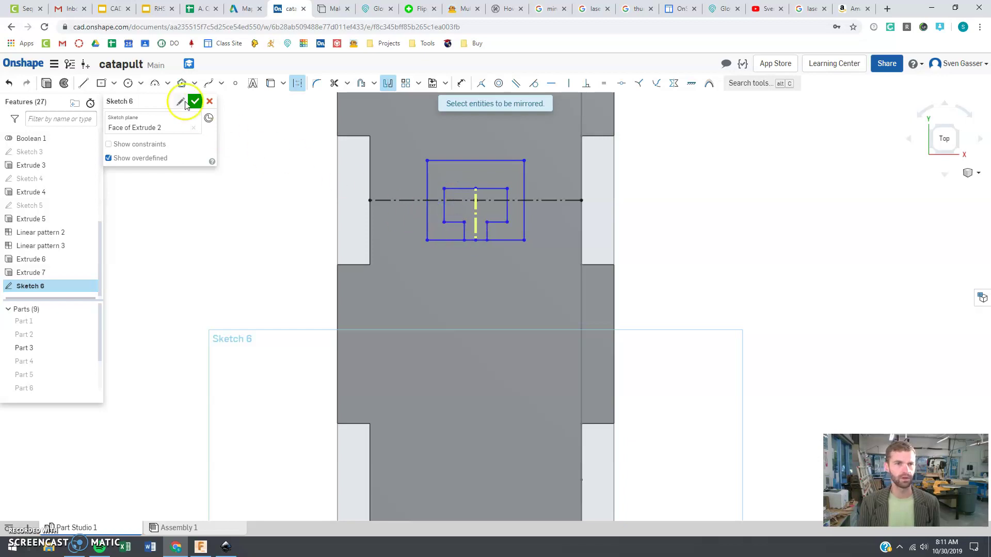
pyautogui.click(334, 84)
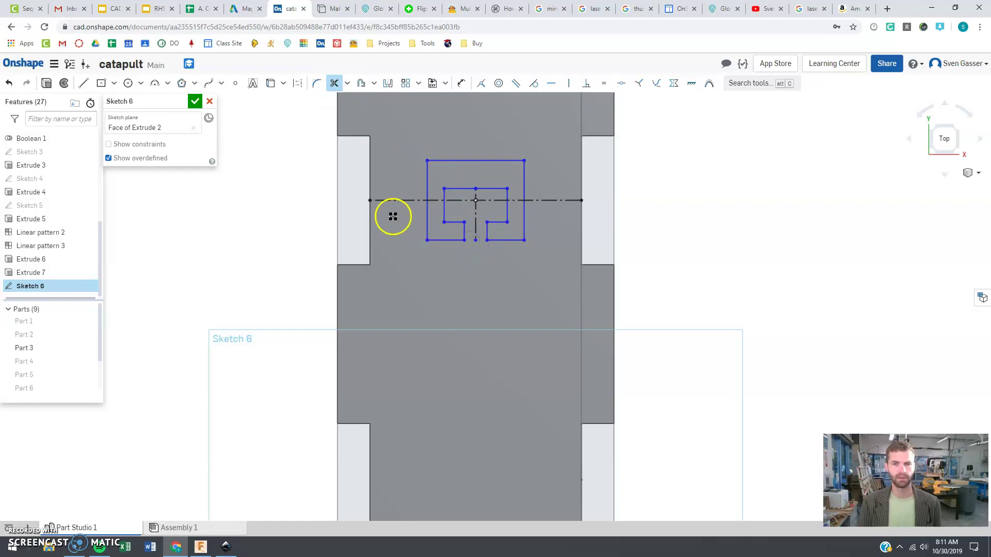
pyautogui.press('Escape')
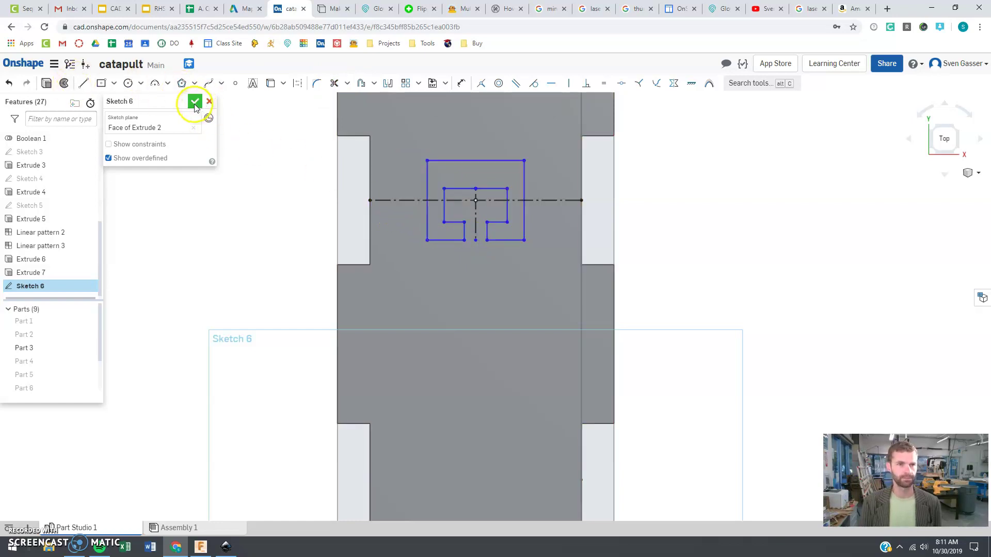
pyautogui.click(195, 102)
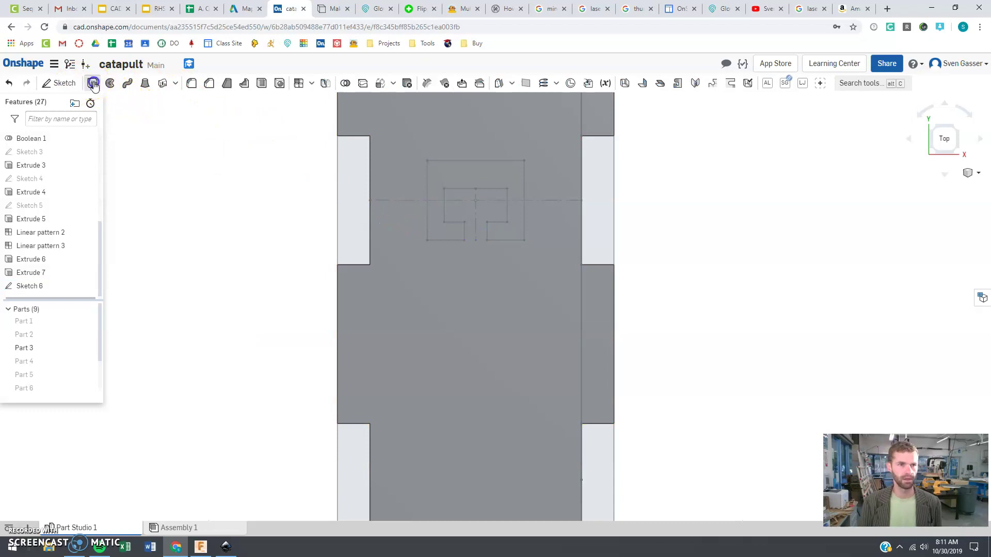
# Extrude the C-shaped sketch region 1.14 in into Part 3 as a Remove cut.
pyautogui.click(488, 176)
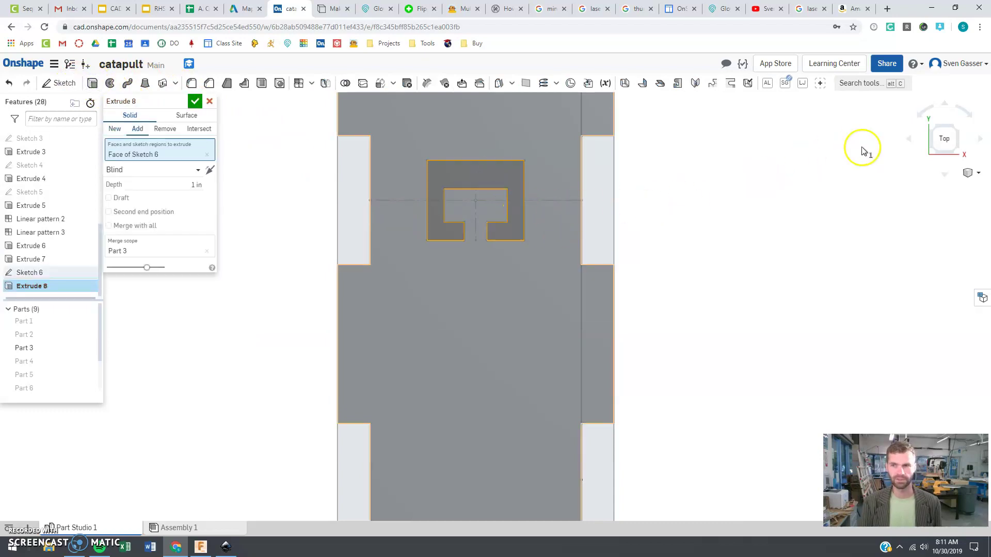
pyautogui.moveTo(739, 254); pyautogui.dragTo(488, 151, button='right')
pyautogui.moveTo(488, 151); pyautogui.dragTo(444, 308)
pyautogui.click(153, 150)
pyautogui.click(163, 129)
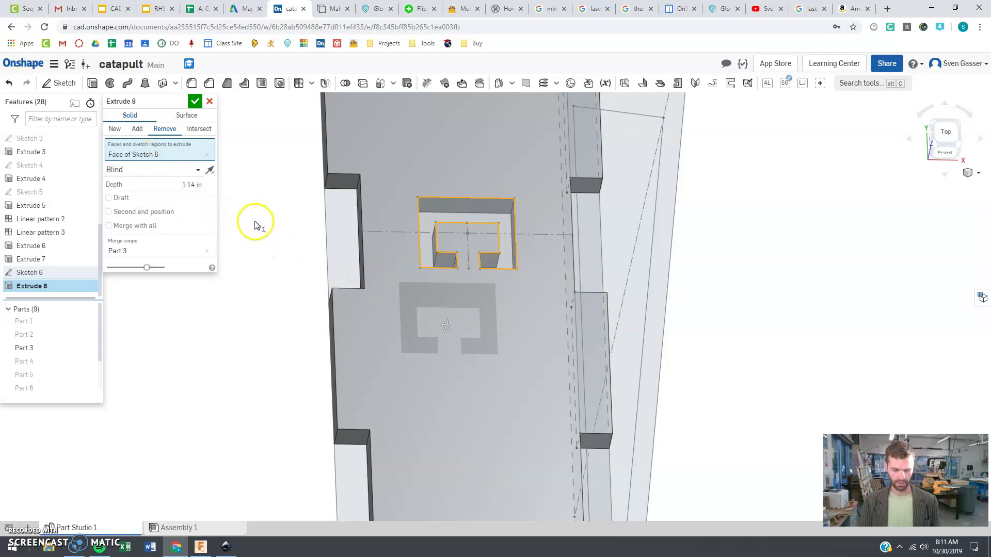
pyautogui.press('Return')
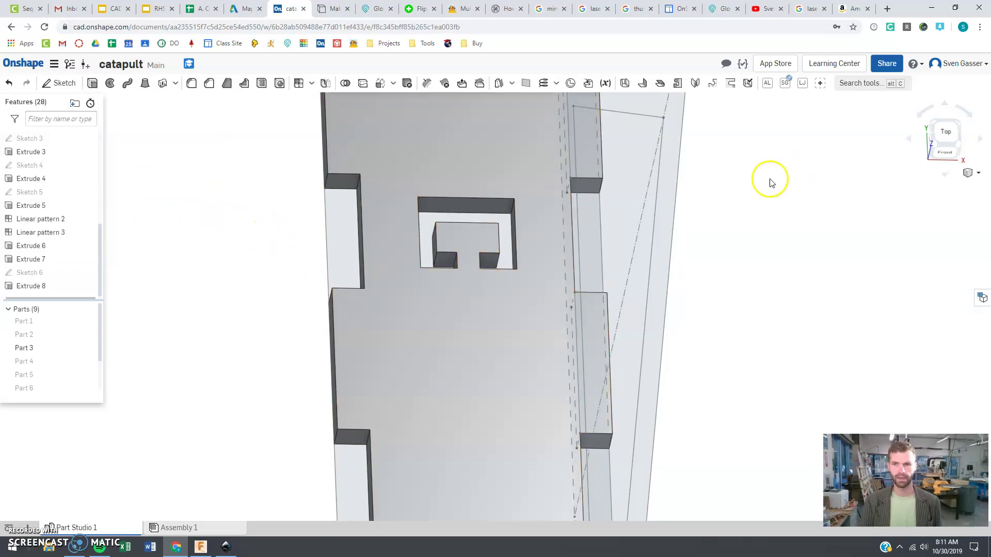
# Show all parts of the catapult again and inspect the whole model.
pyautogui.click(945, 133)
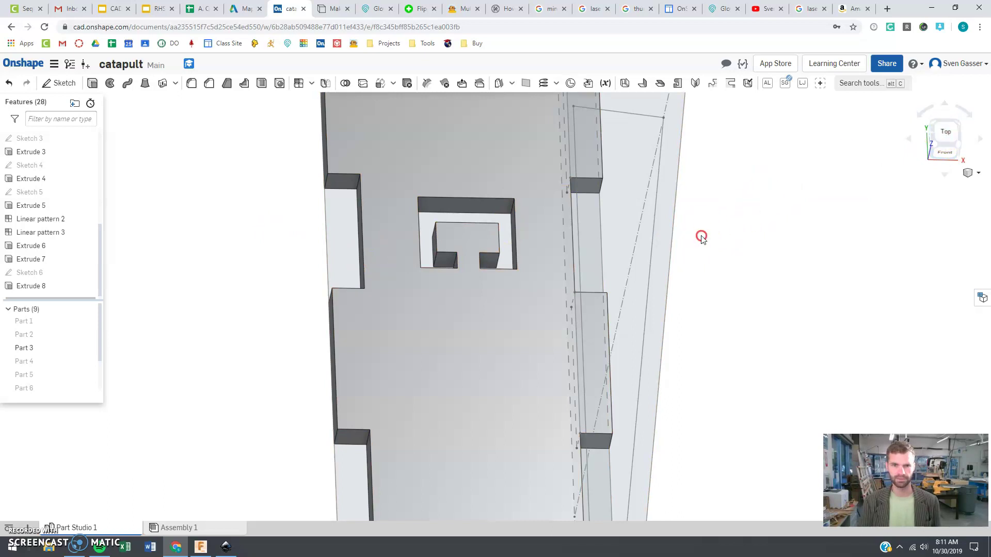
pyautogui.moveTo(698, 238); pyautogui.dragTo(708, 210, button='right')
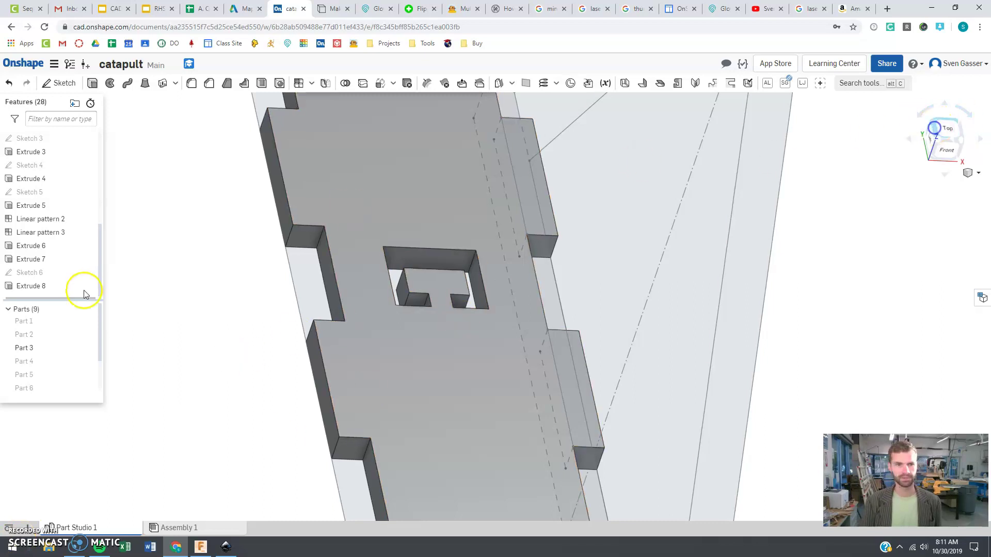
pyautogui.rightClick(29, 362)
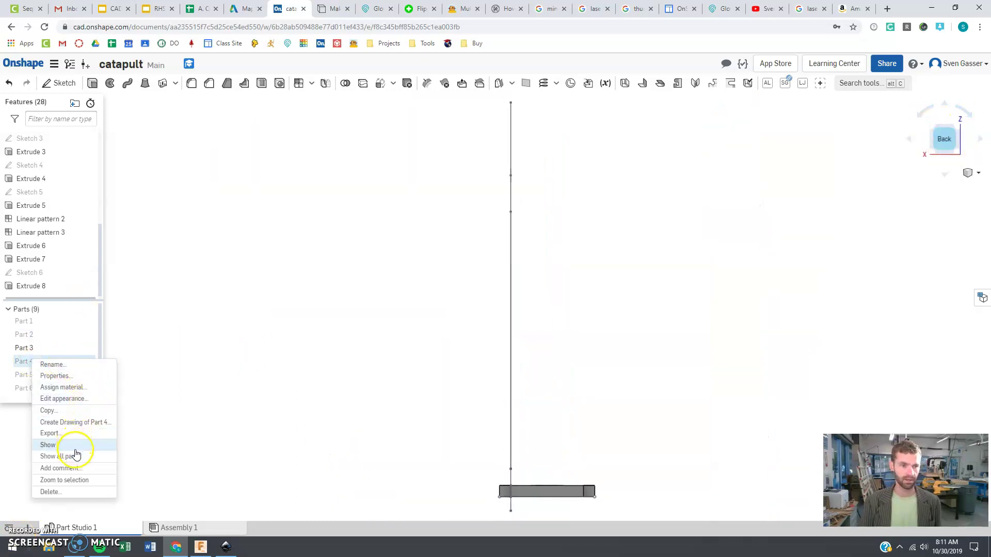
pyautogui.click(72, 457)
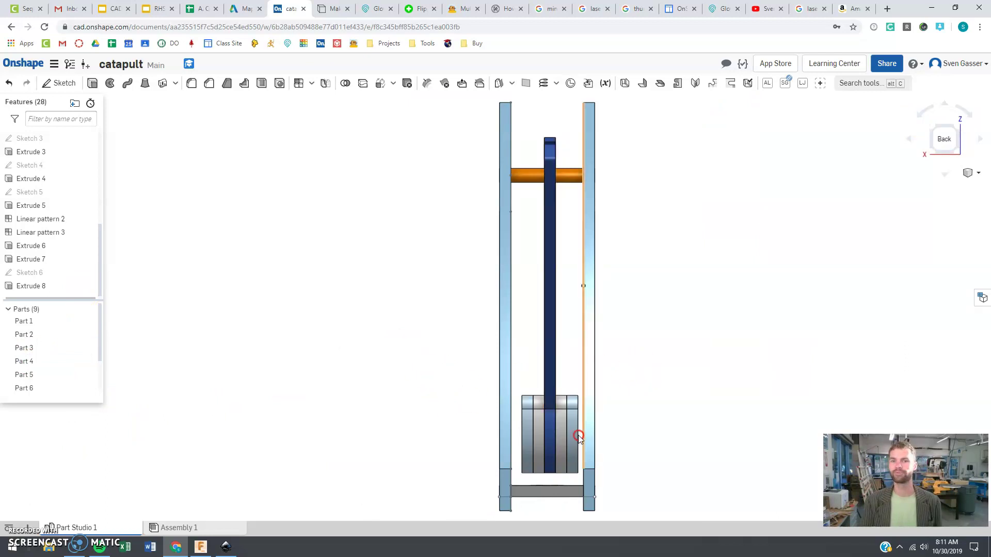
pyautogui.moveTo(578, 438); pyautogui.dragTo(283, 374, button='right')
pyautogui.scroll(3, 682, 382)
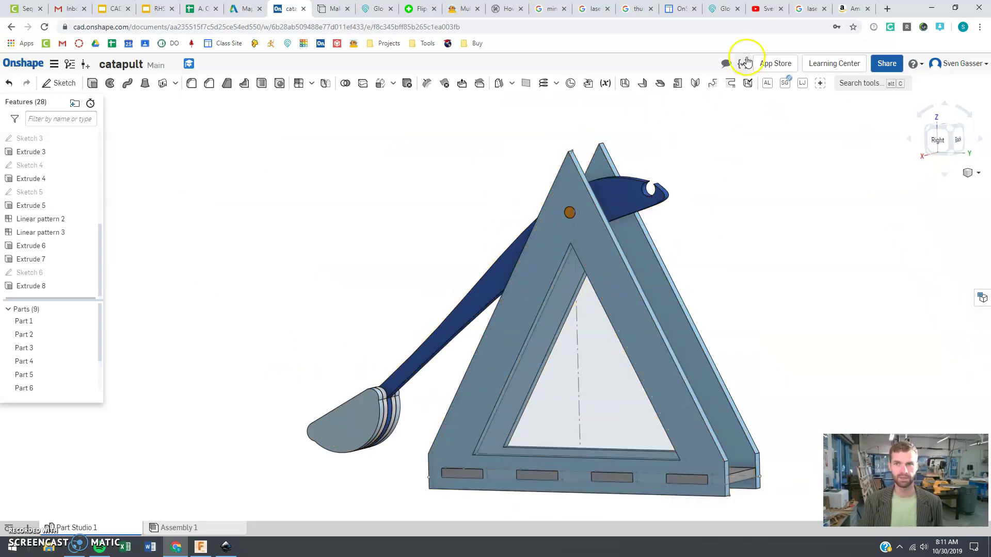
# Switch to the Google Images results for "laser cut catapult" to look at reference designs.
pyautogui.click(809, 9)
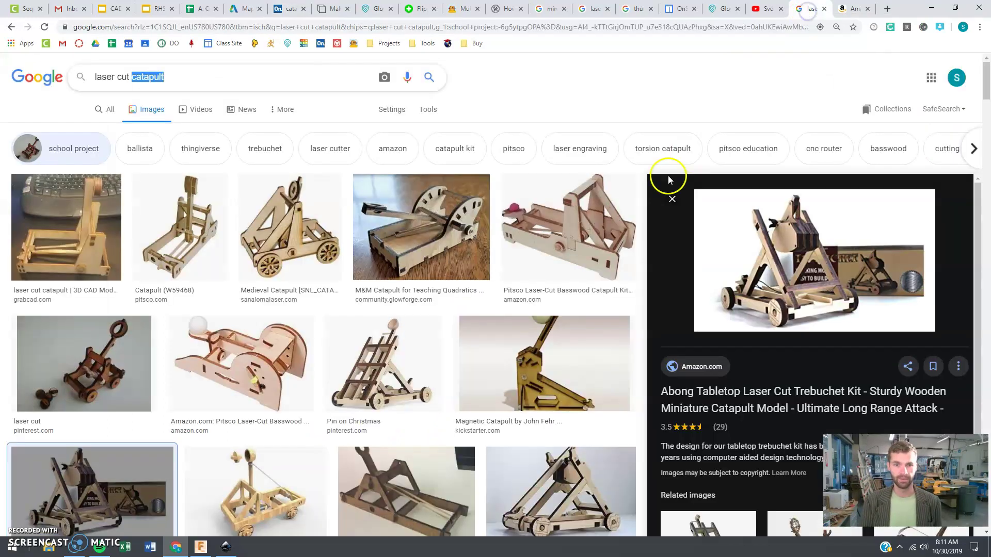